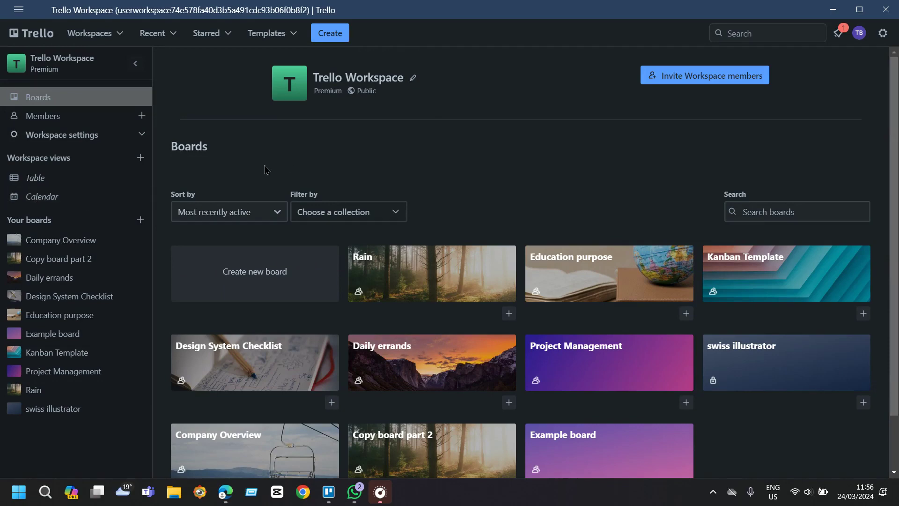
Step: Scroll down the workspace Boards page to reach the Create new board tile
scroll(337, 148, down, 1)
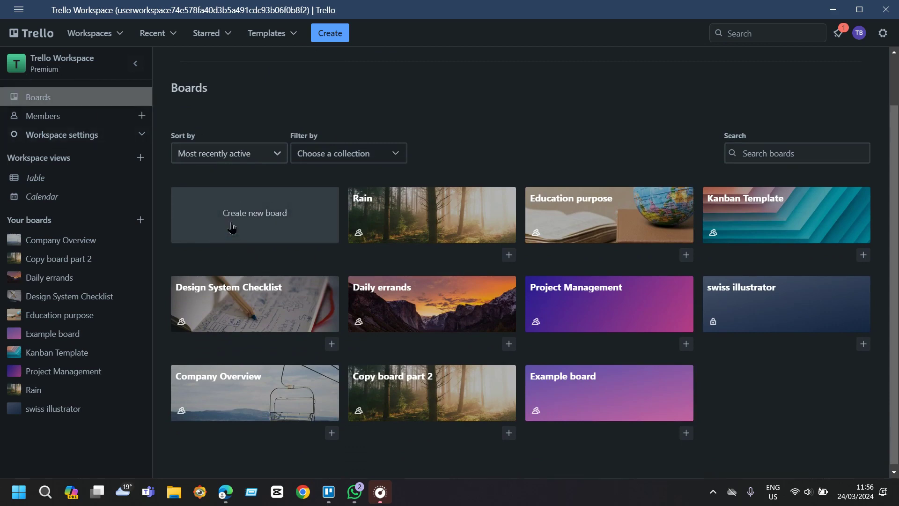
Step: Create a new board titled 'Rains work', fixing the 'Rains wok' typo first
click(266, 224)
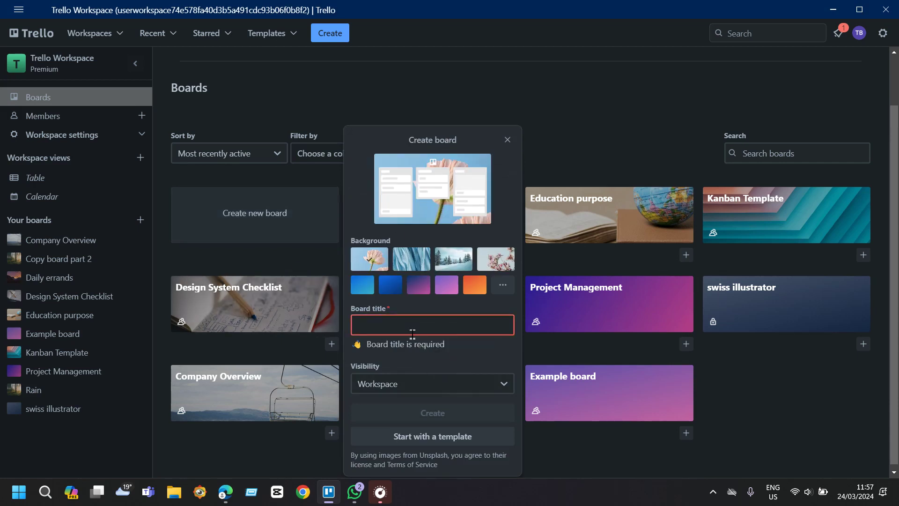
text(Rains wok)
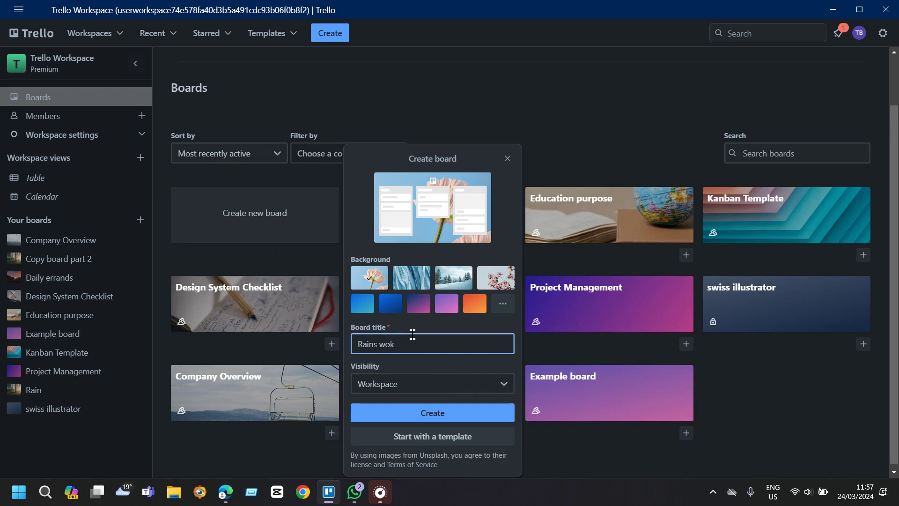
key(BackSpace)
text(rk)
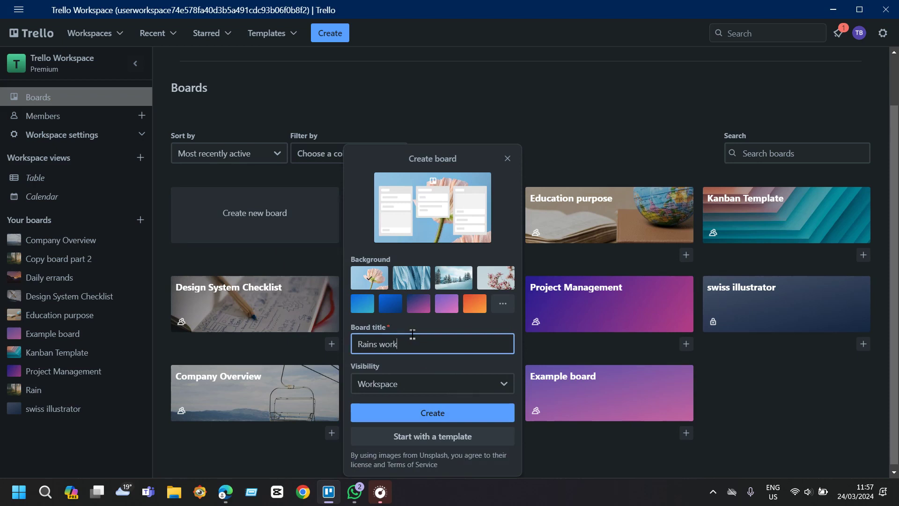
click(442, 423)
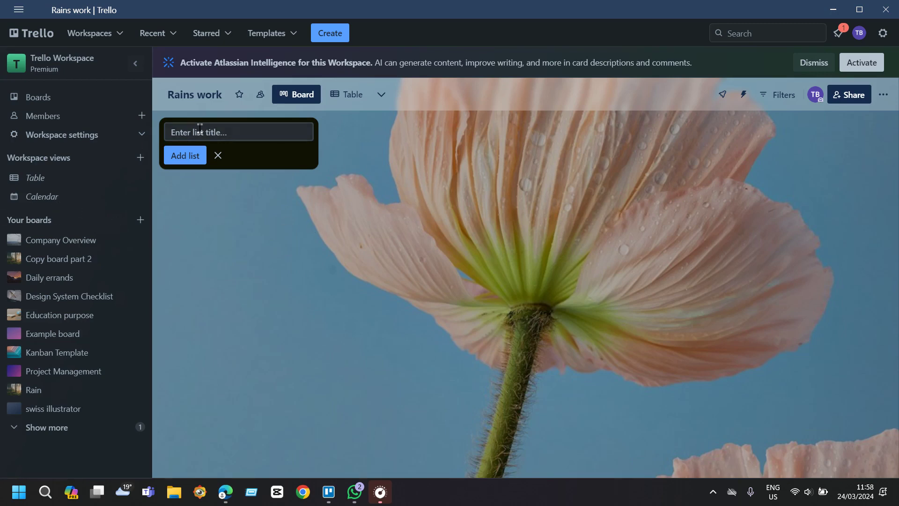
Step: Add a list named 'Google ads' to the Rains work board
text(Google ads)
click(226, 137)
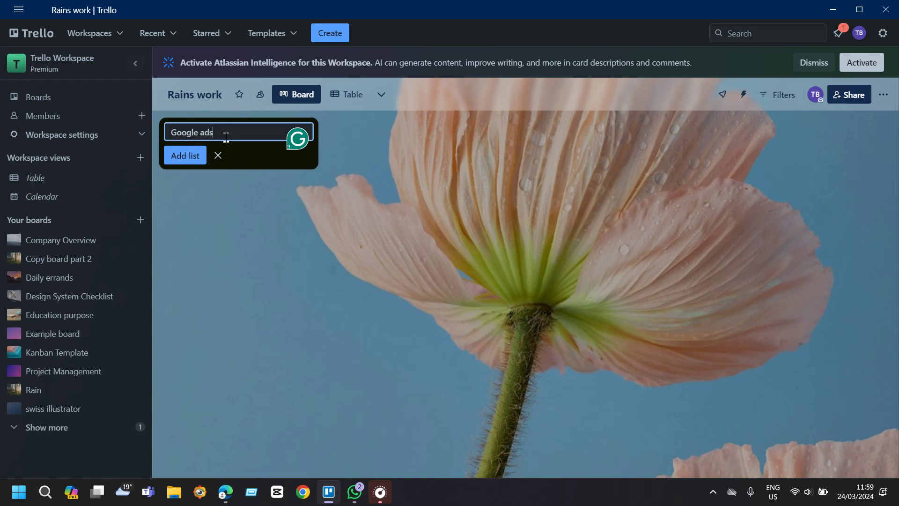
key(Return)
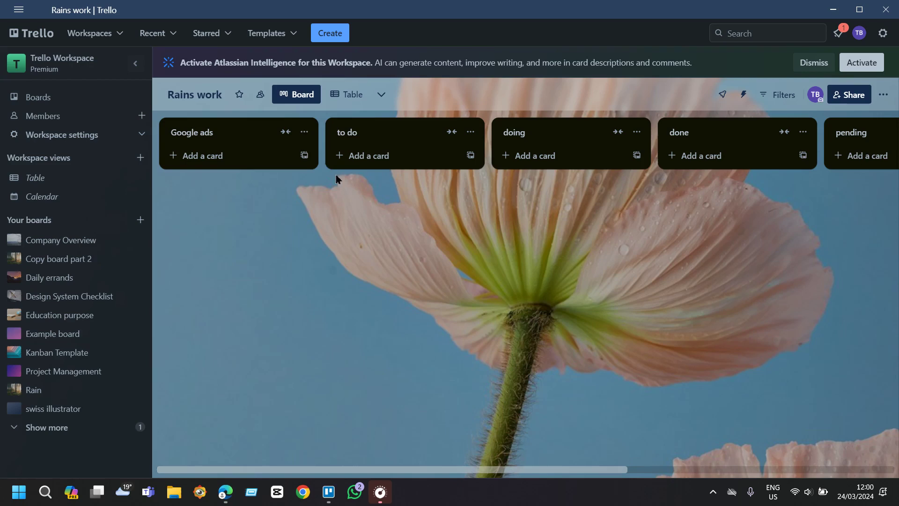
Step: Scroll the board sideways across the lists and back to the to do list
drag(466, 472, 668, 395)
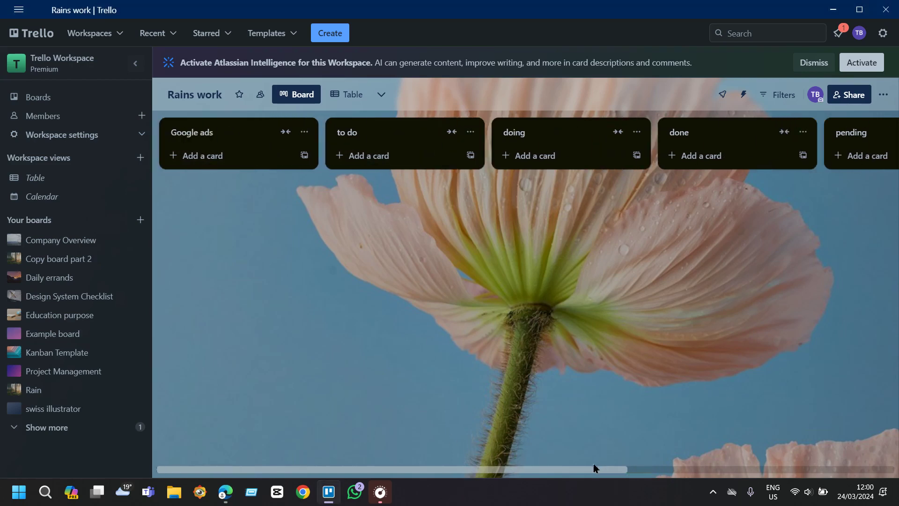
drag(594, 468, 890, 411)
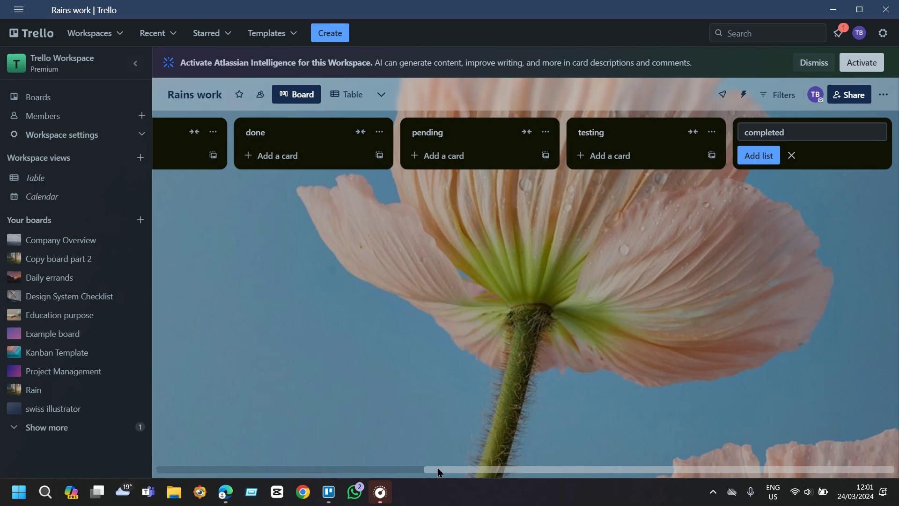
drag(436, 469, 128, 476)
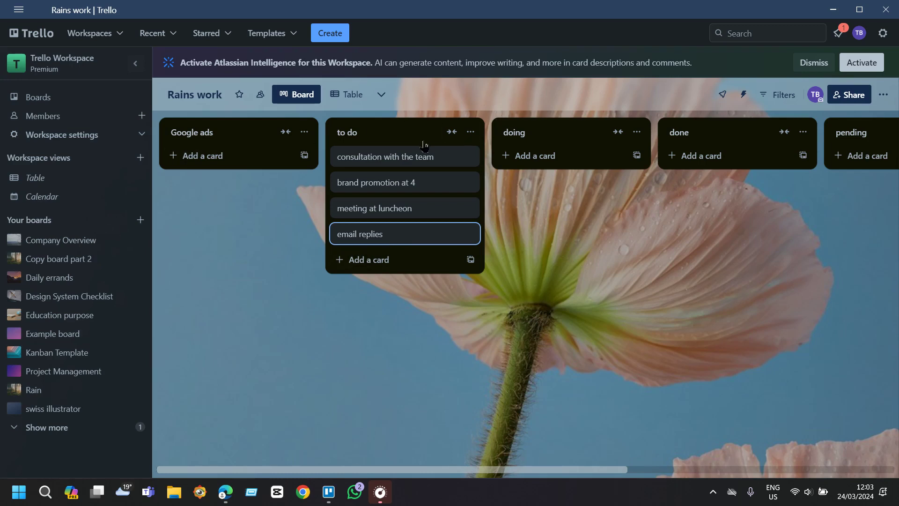
Step: Open the 'consultation with the team' card and start writing its description
click(439, 164)
click(439, 163)
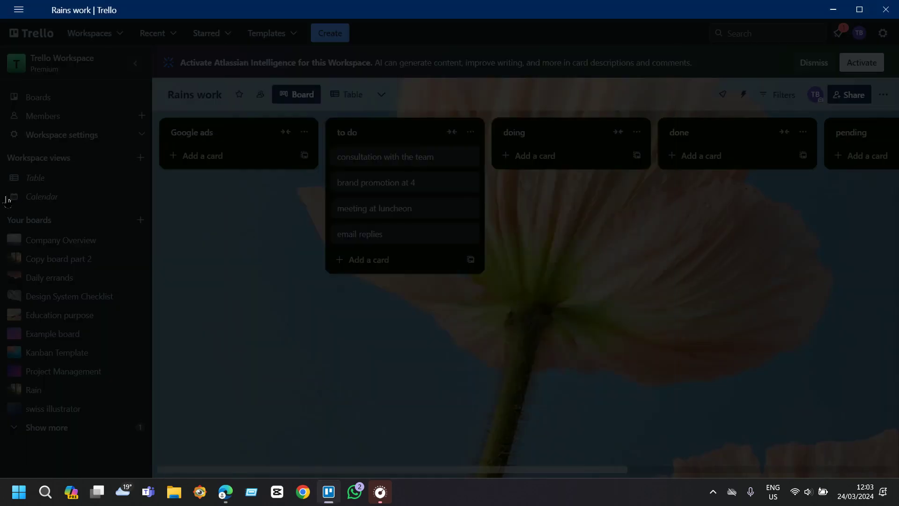
click(390, 192)
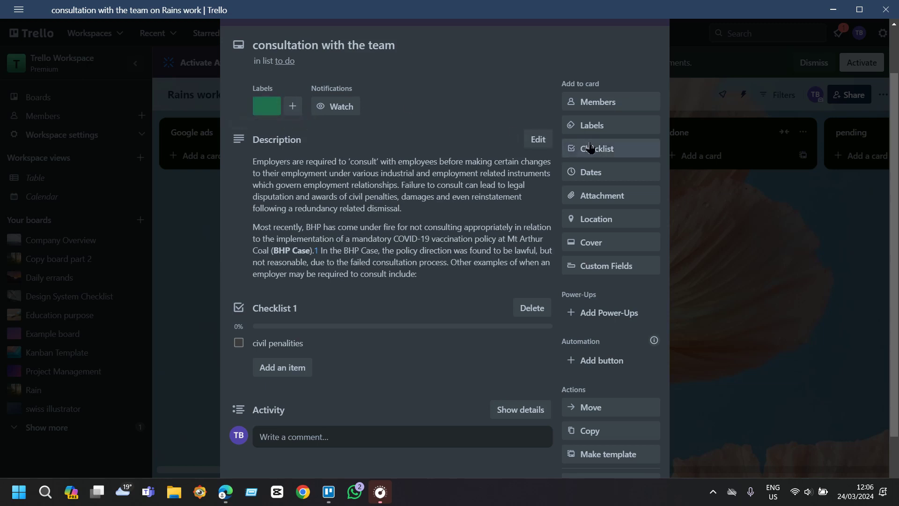
scroll(602, 166, down, 2)
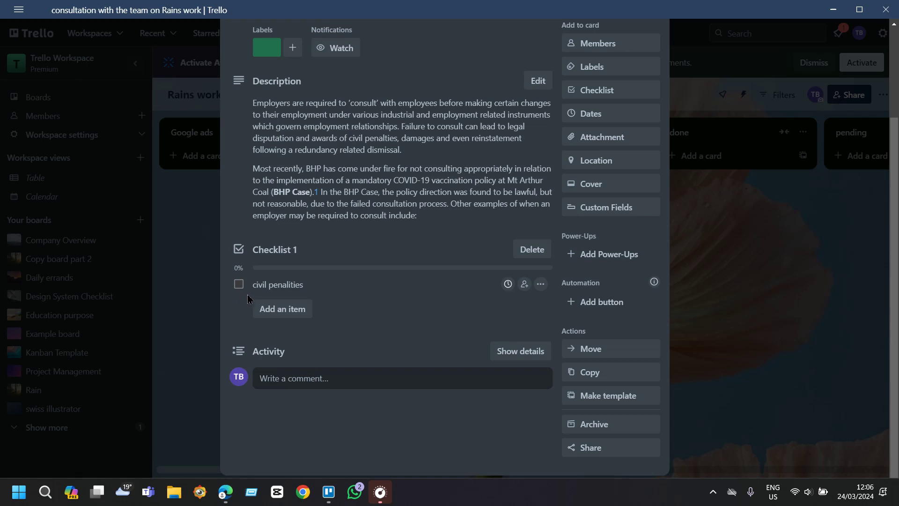
scroll(580, 211, up, 1)
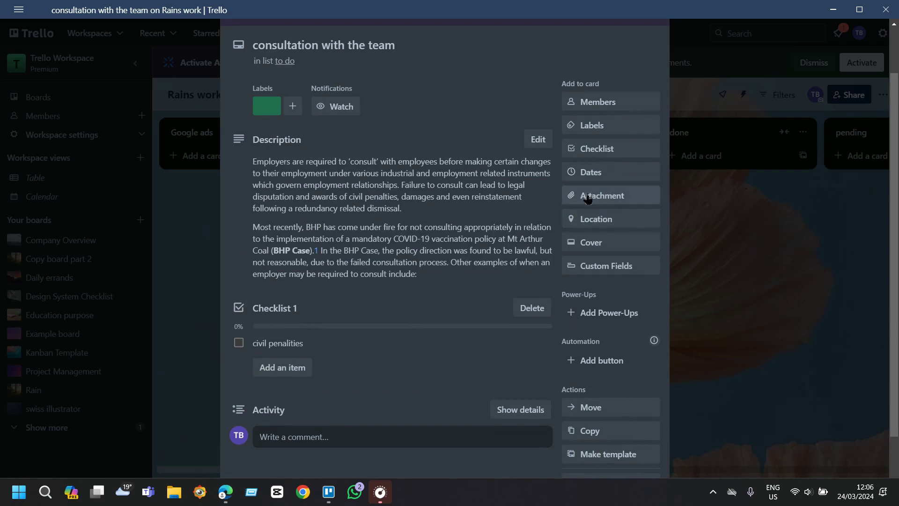
click(574, 177)
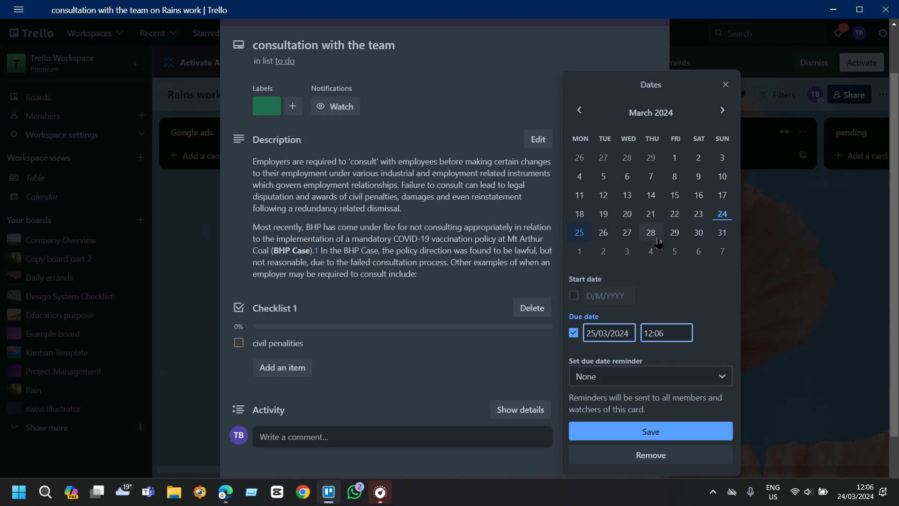
click(603, 232)
click(644, 440)
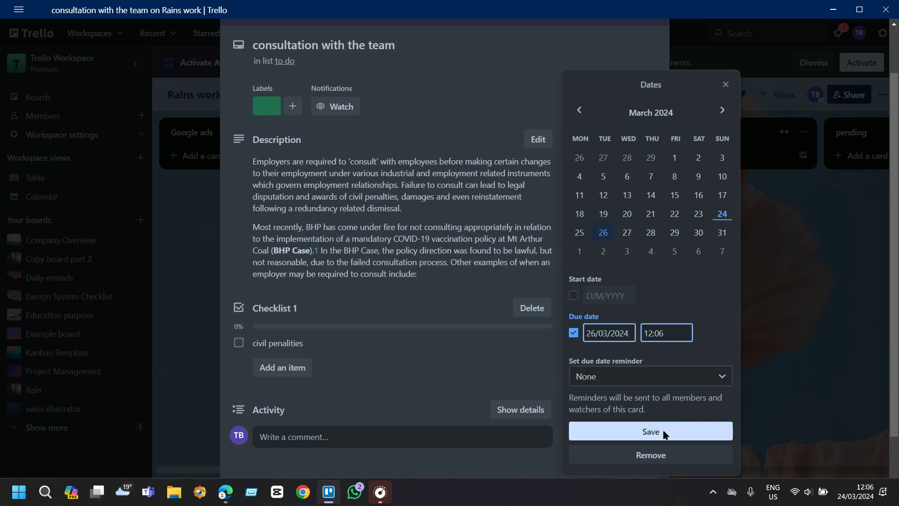
scroll(488, 348, down, 1)
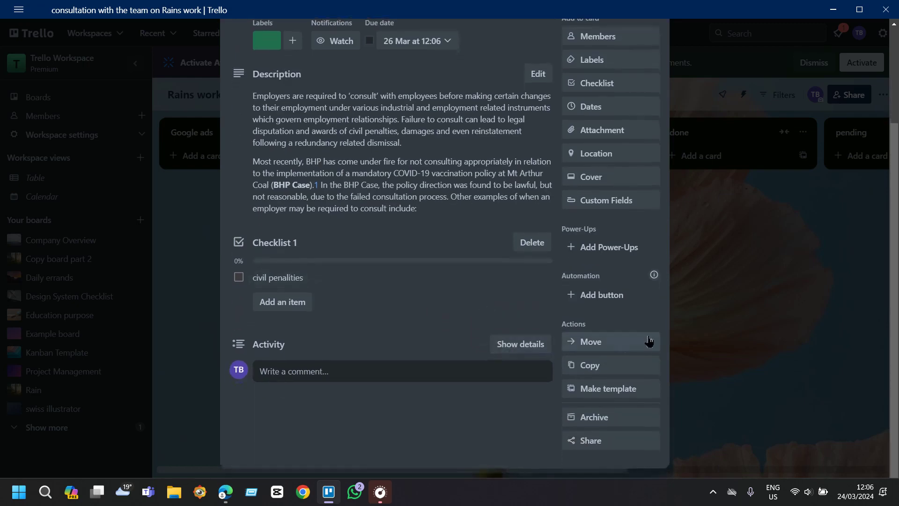
scroll(609, 327, up, 3)
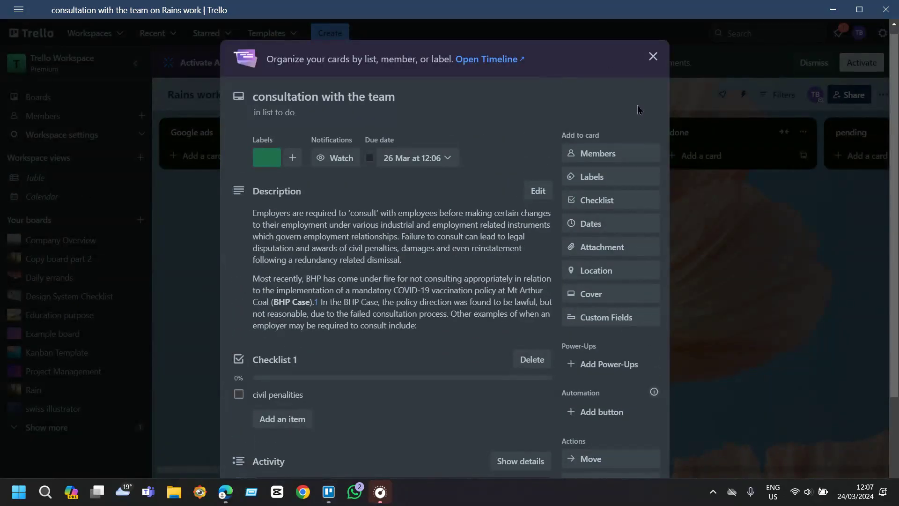
click(610, 182)
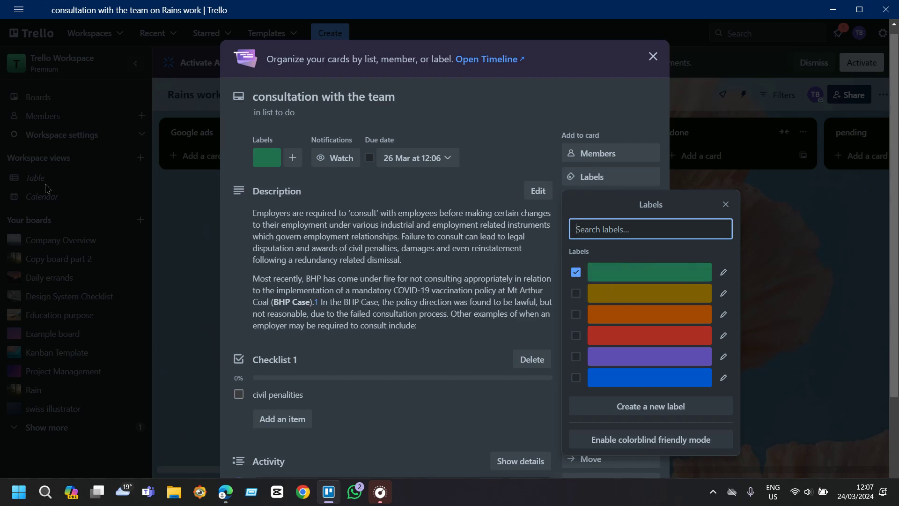
click(28, 195)
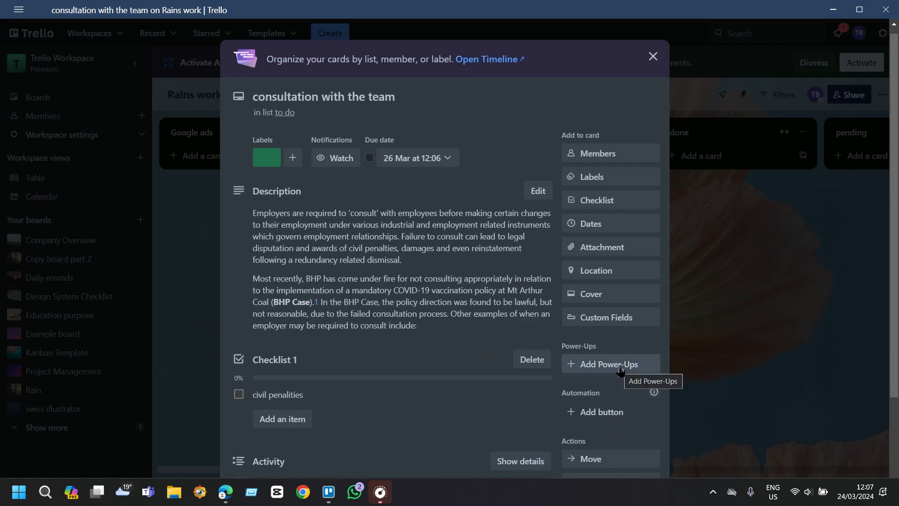
Step: Search the Power-Ups catalogue for 'calendar' and add the Calendar Power-Up
click(620, 370)
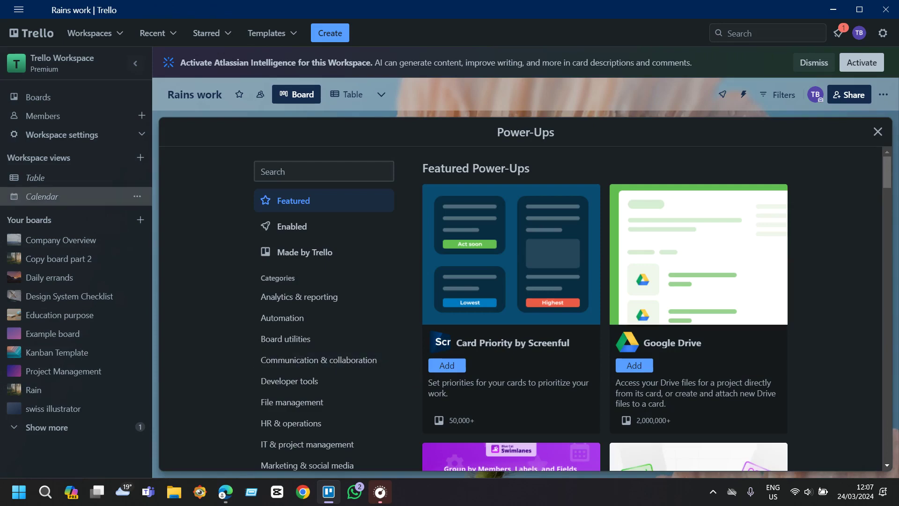
scroll(298, 300, down, 4)
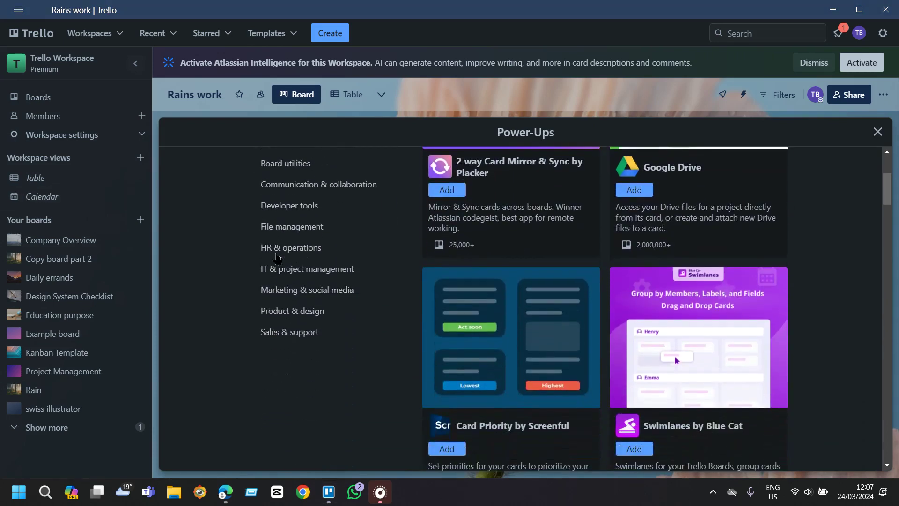
scroll(299, 301, up, 4)
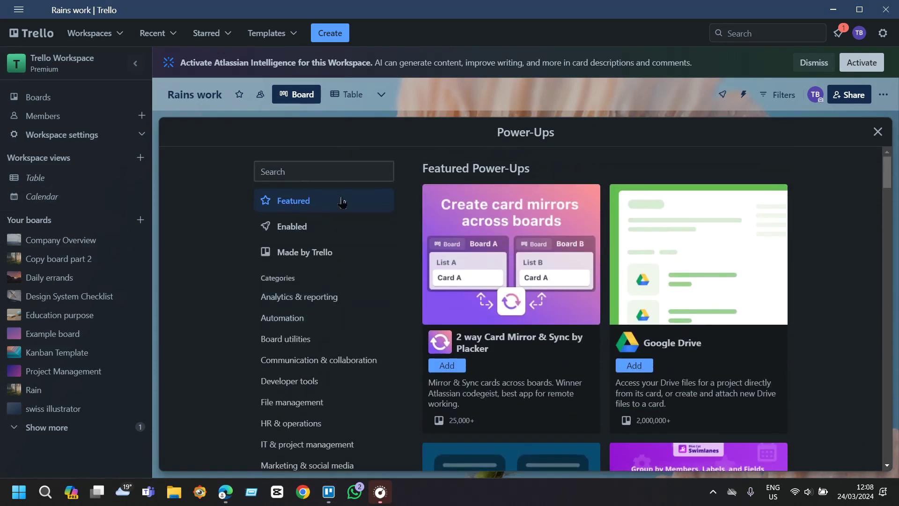
click(318, 169)
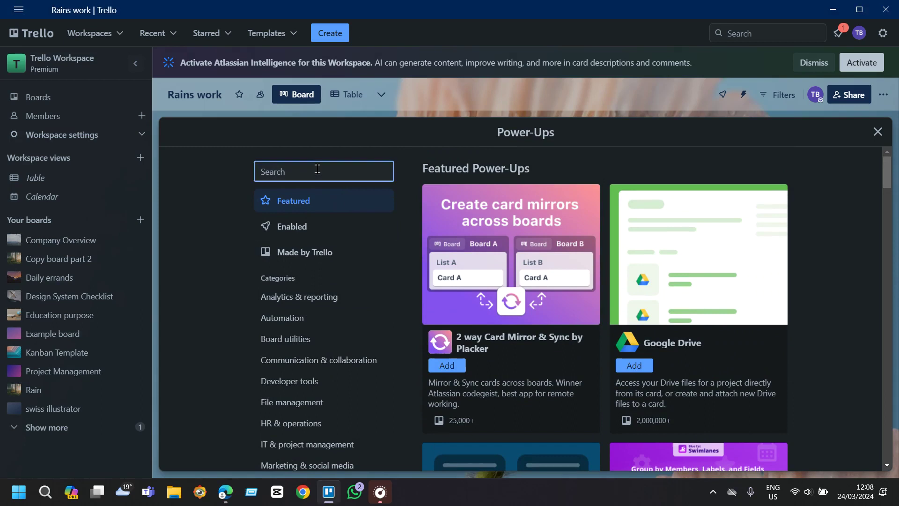
text(ca)
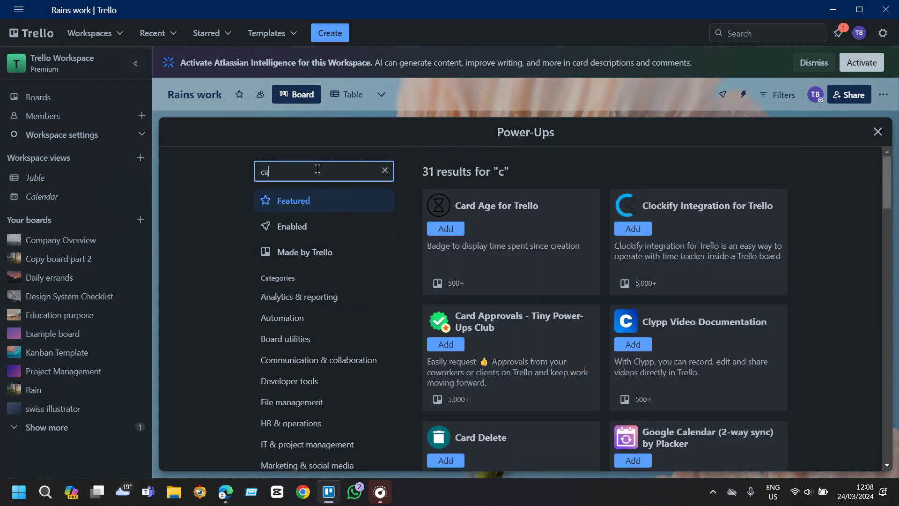
text(lendar)
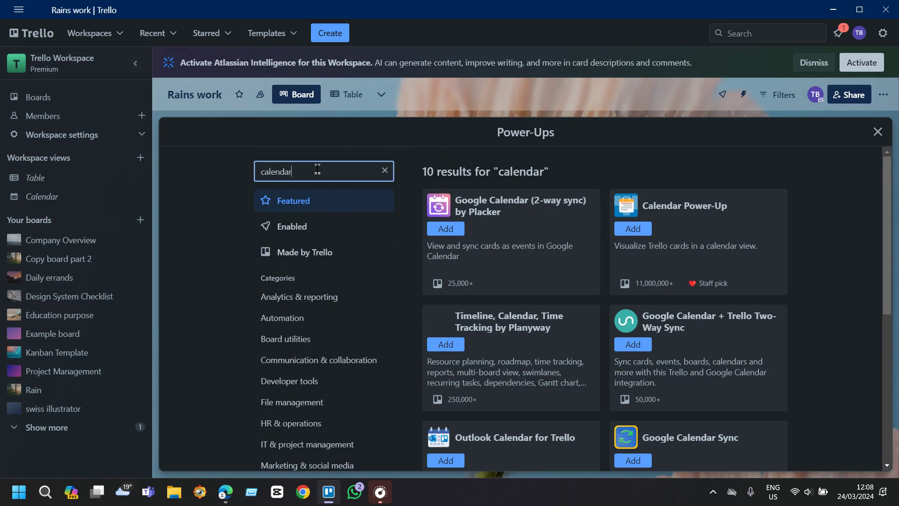
click(643, 231)
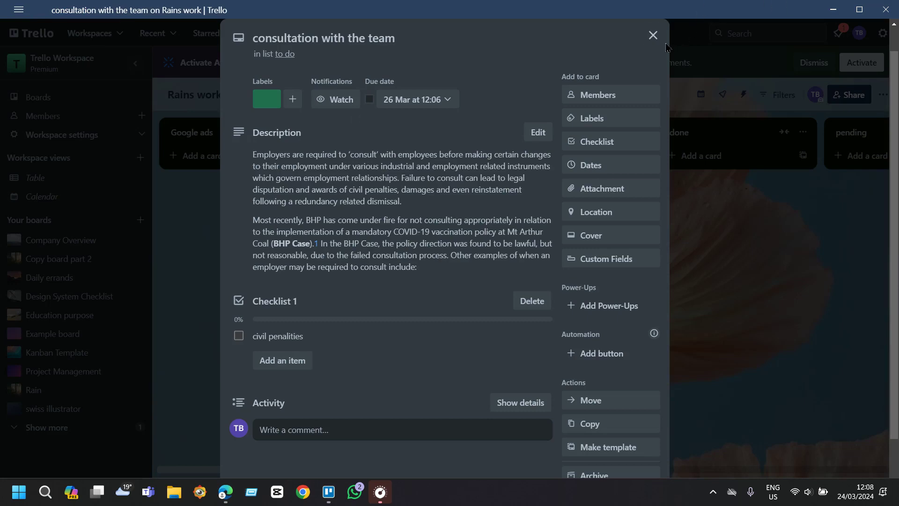
Step: Close the card and view the board's Enabled Power-Ups list from the board menu
click(653, 42)
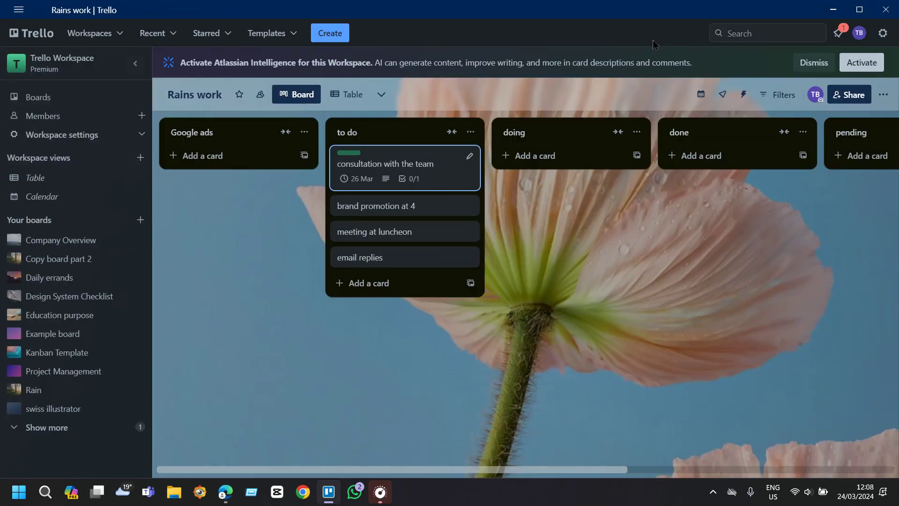
click(883, 95)
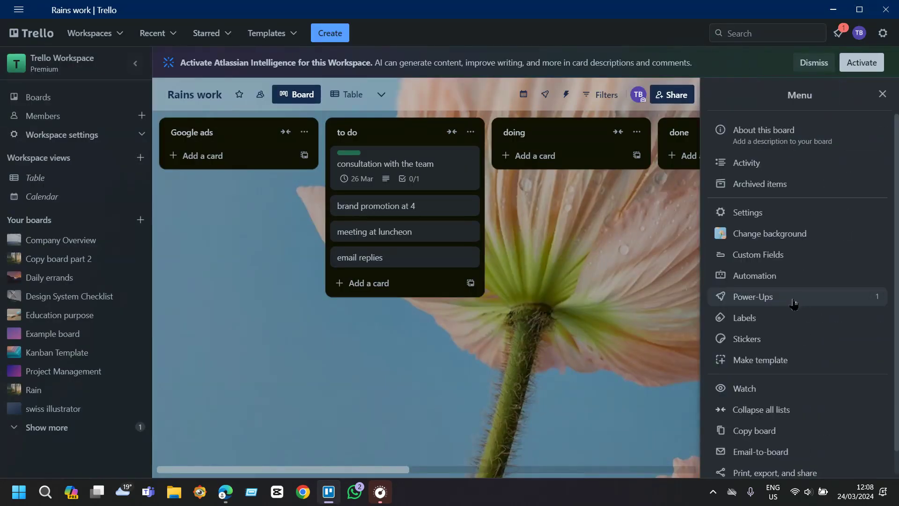
click(794, 302)
click(207, 228)
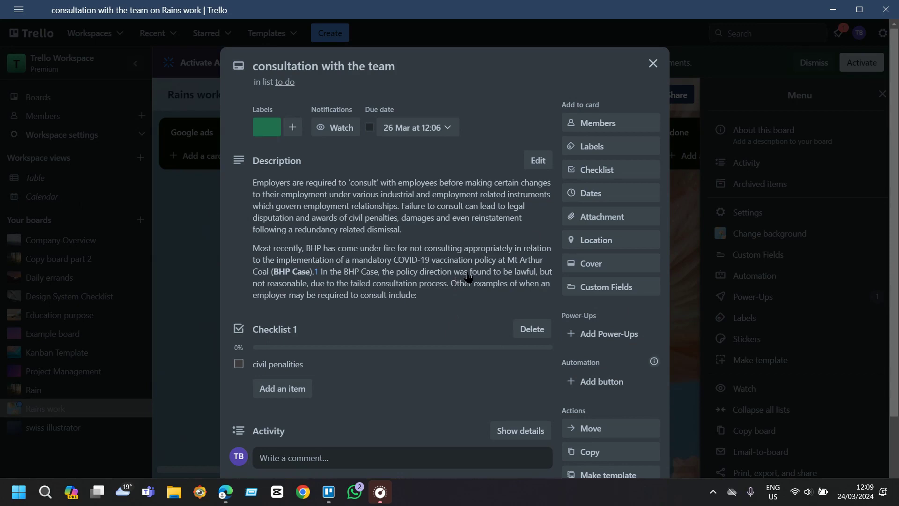
scroll(406, 188, down, 2)
scroll(440, 233, up, 2)
Step: Close the card details and scroll the board's lists right and back
click(653, 63)
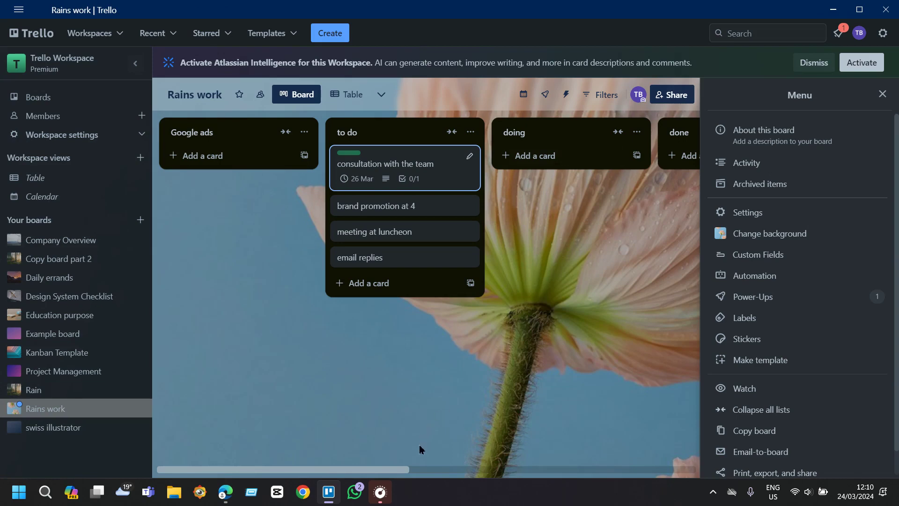
drag(394, 470, 579, 487)
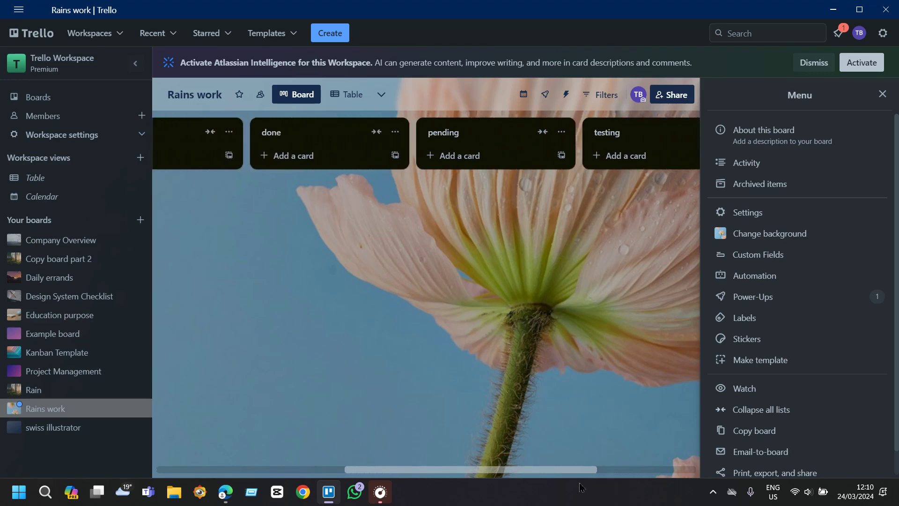
drag(579, 487, 368, 480)
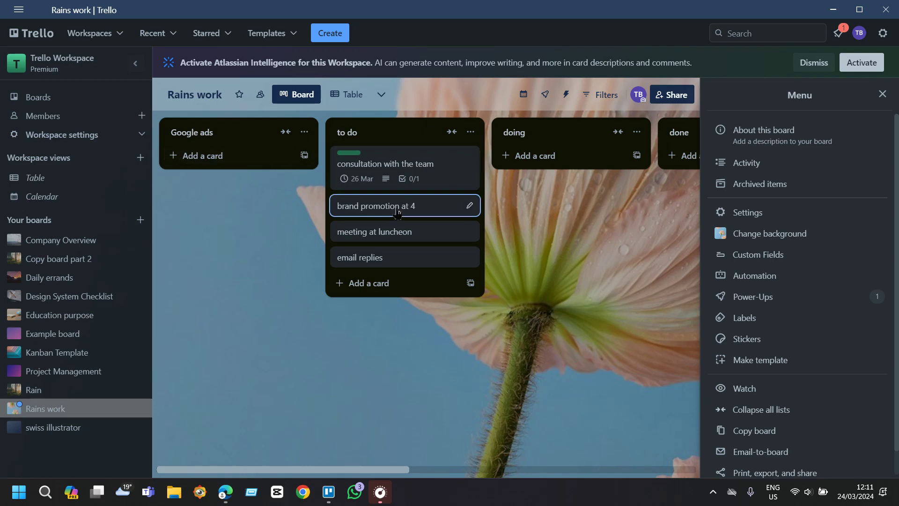
Step: Drag 'brand promotion at 4', then 'consultation with the team', into Google ads
drag(393, 206, 236, 156)
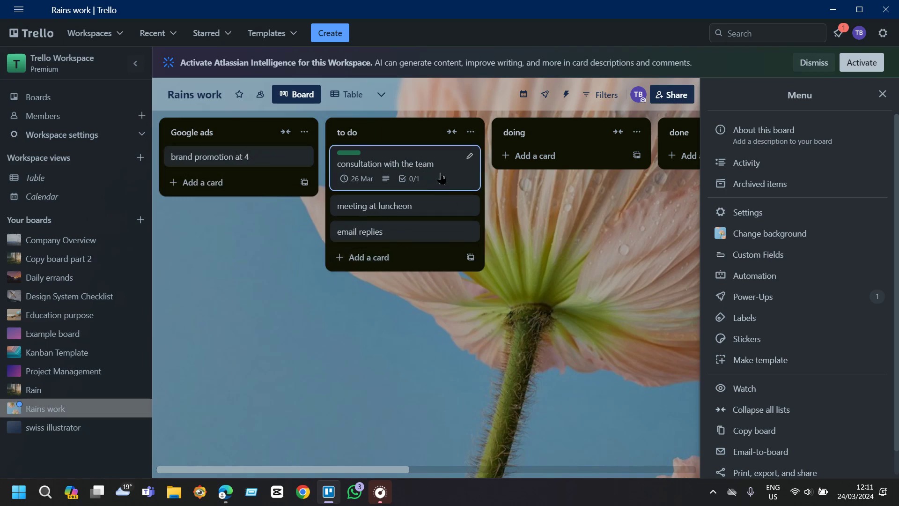
drag(440, 178, 245, 139)
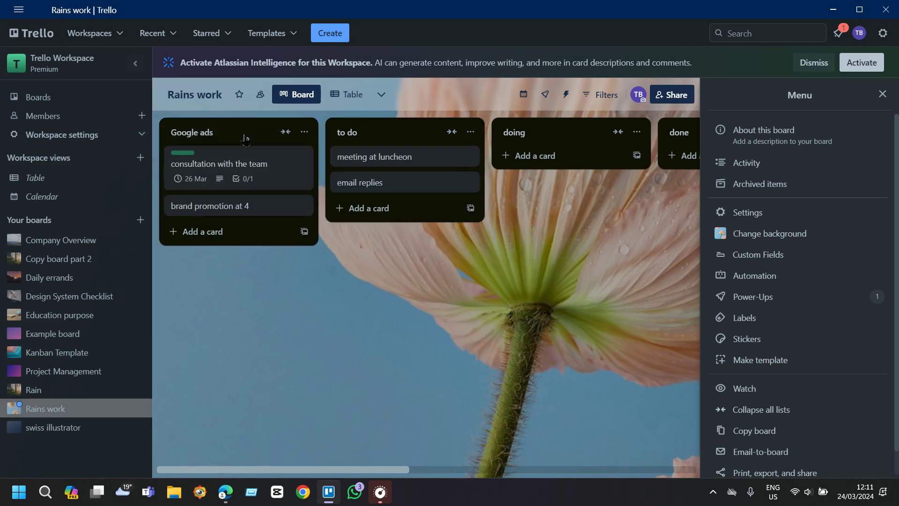